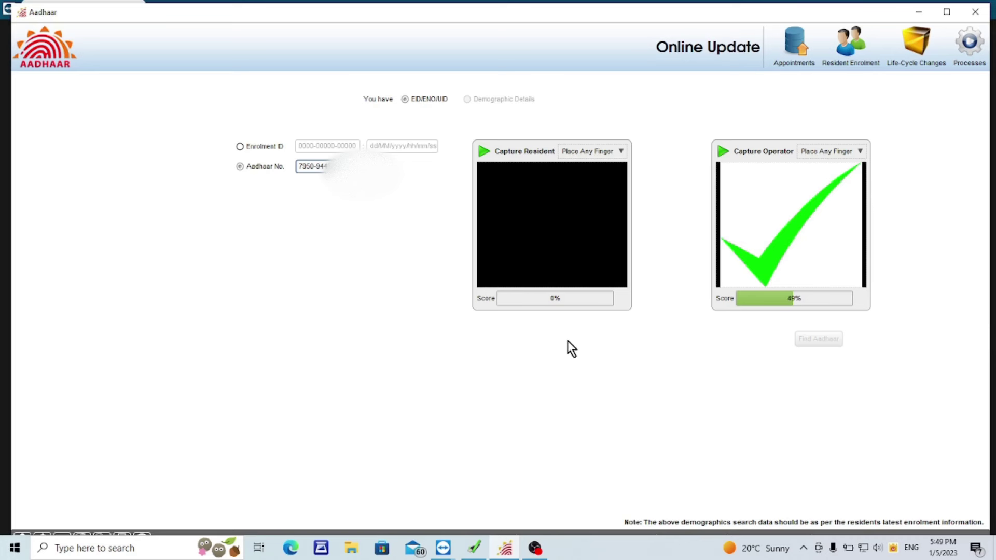
Capture the resident's fingerprint, retrieve the resident's Aadhaar record and accept the enrolment language notice.
left_click(567, 247)
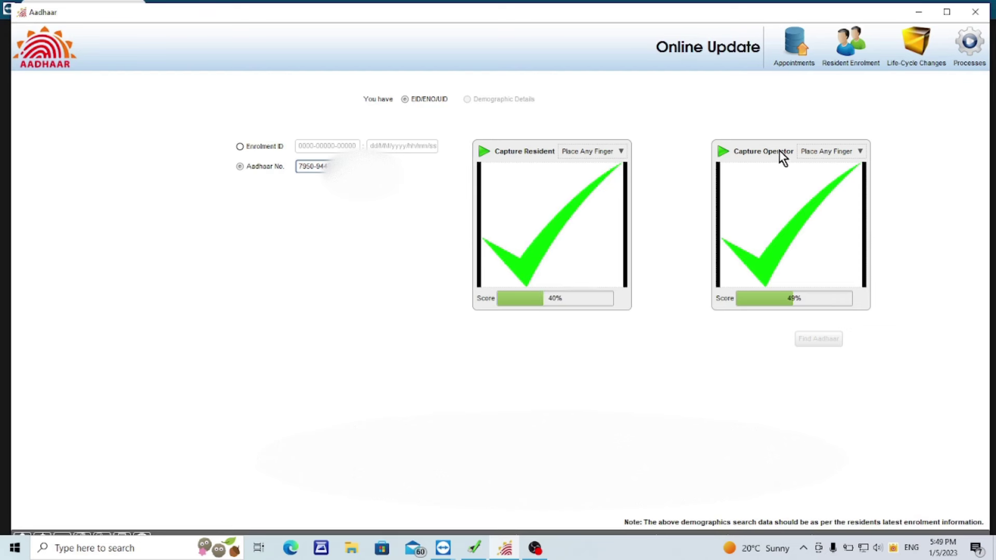
left_click(822, 338)
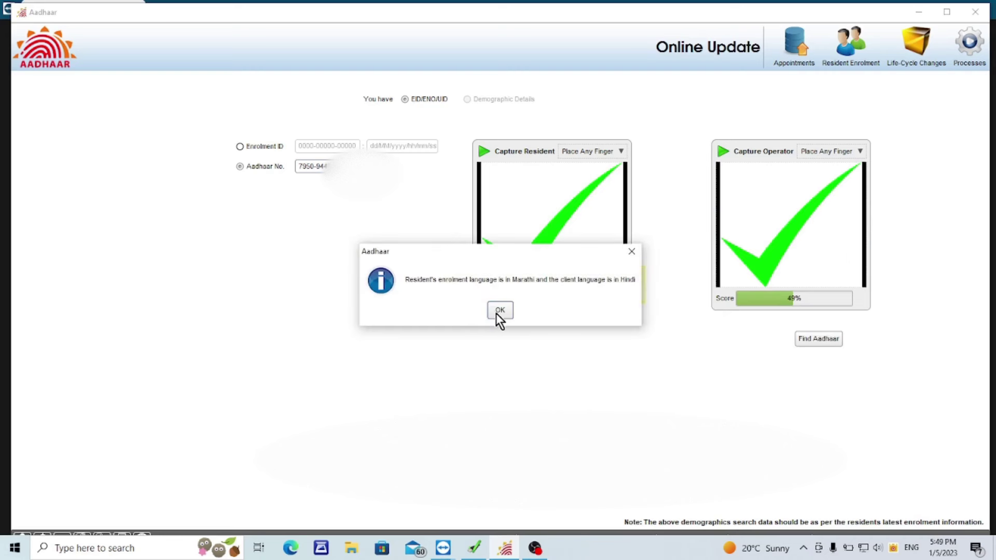
left_click(489, 314)
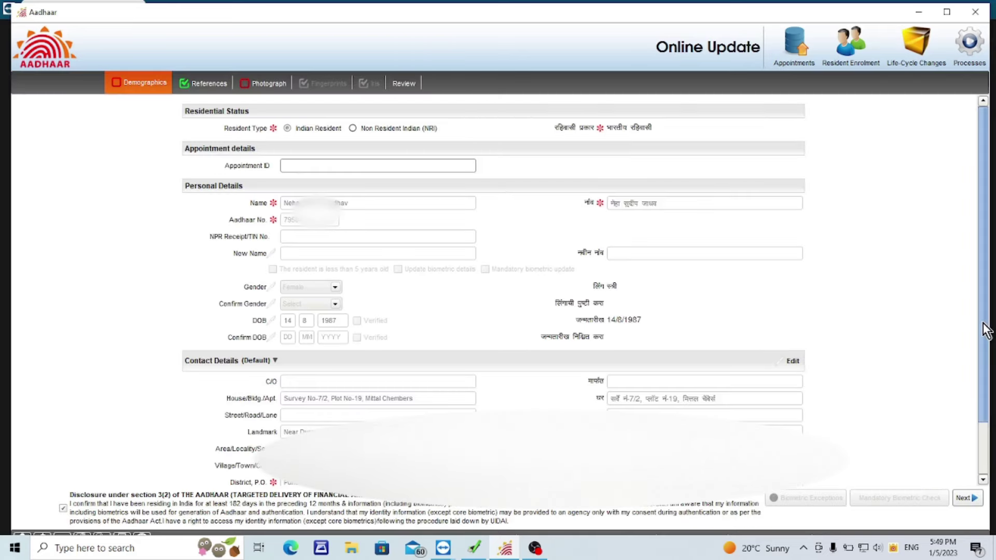
Unlock the mobile number and email fields, and replace the mobile number with the one copied from the remote TeamViewer Notepad note.
scroll(985, 331, "down", 3)
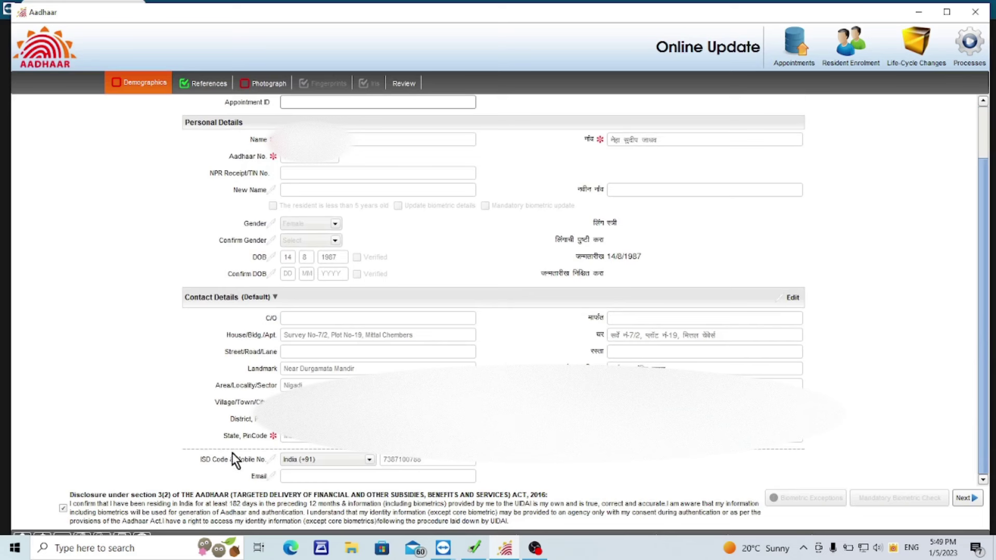
left_click(272, 459)
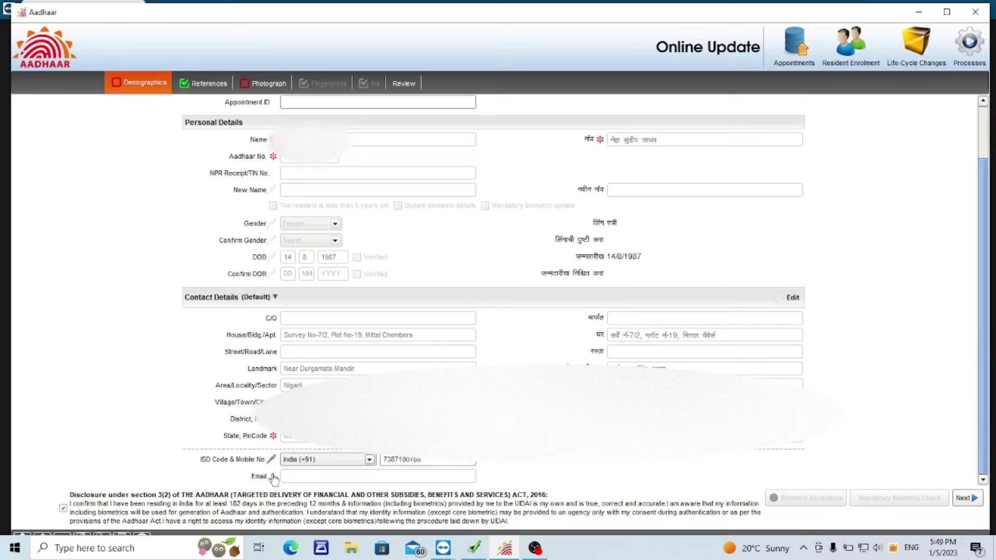
mouse_move(449, 554)
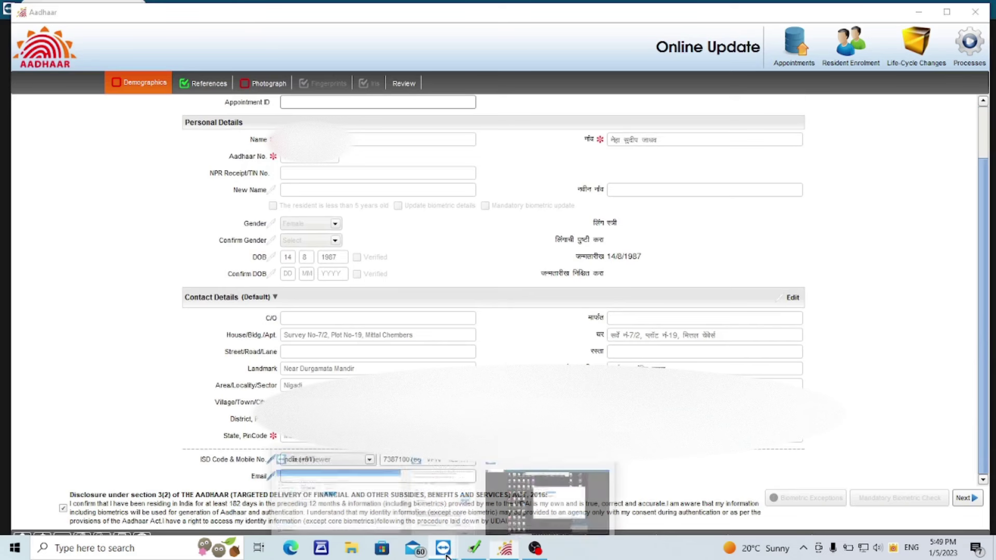
left_click(541, 491)
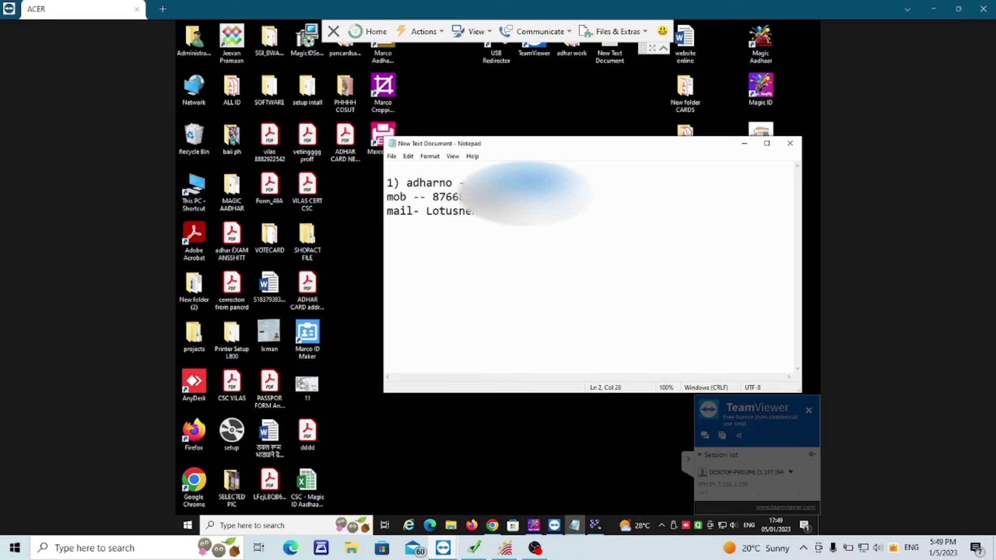
double_click(456, 197)
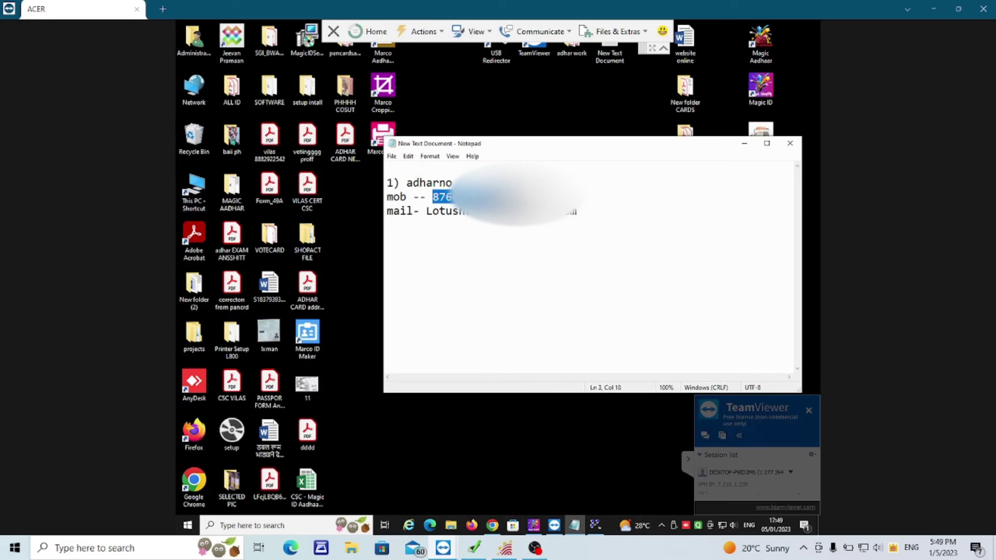
left_click(505, 547)
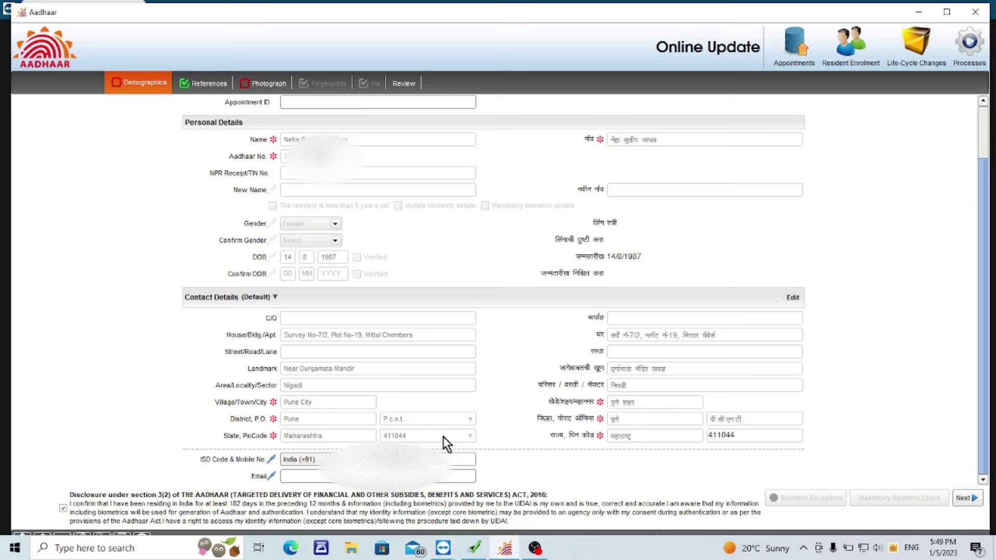
left_click(456, 460)
key("ctrl+v")
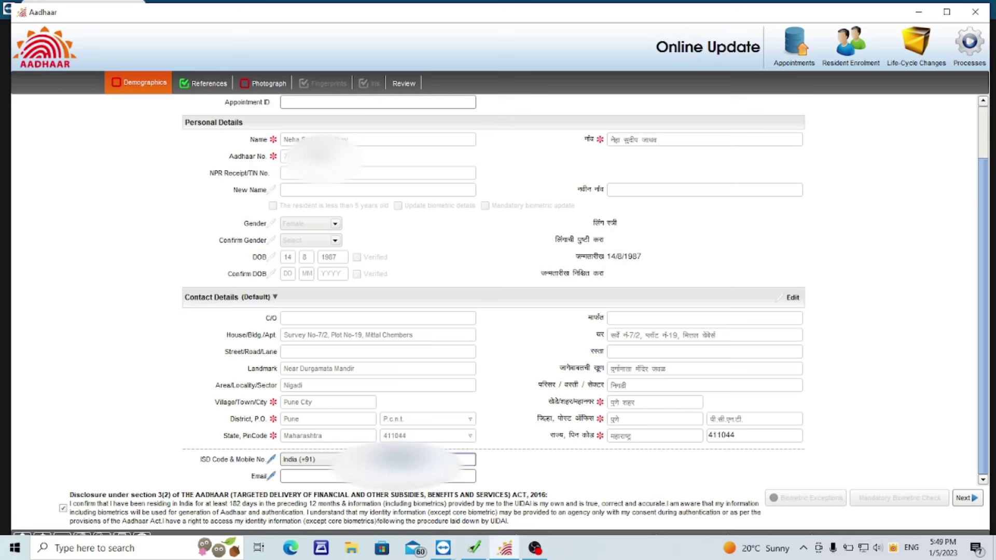
Fill in the resident's email with the address copied from the Notepad note in the TeamViewer session.
left_click(322, 475)
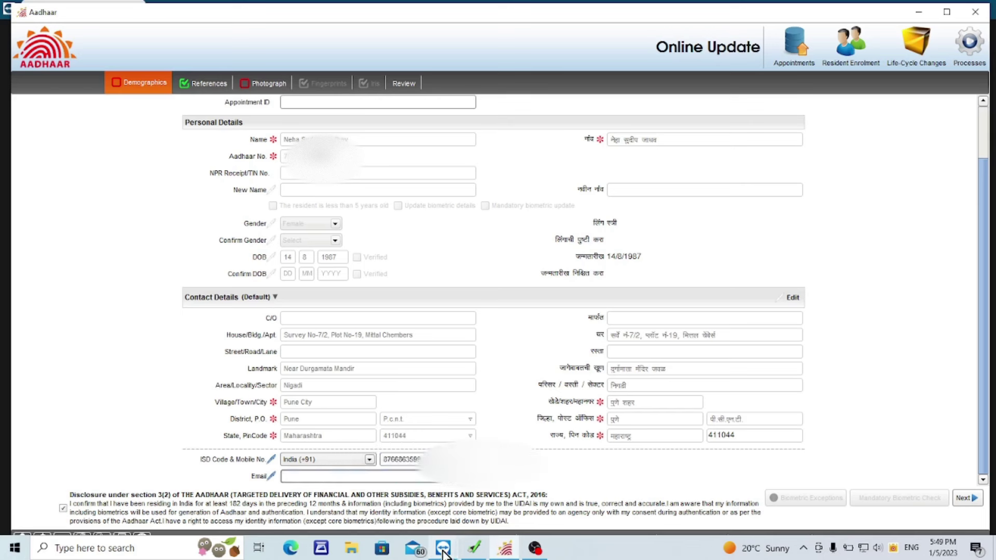
mouse_move(443, 551)
left_click(567, 492)
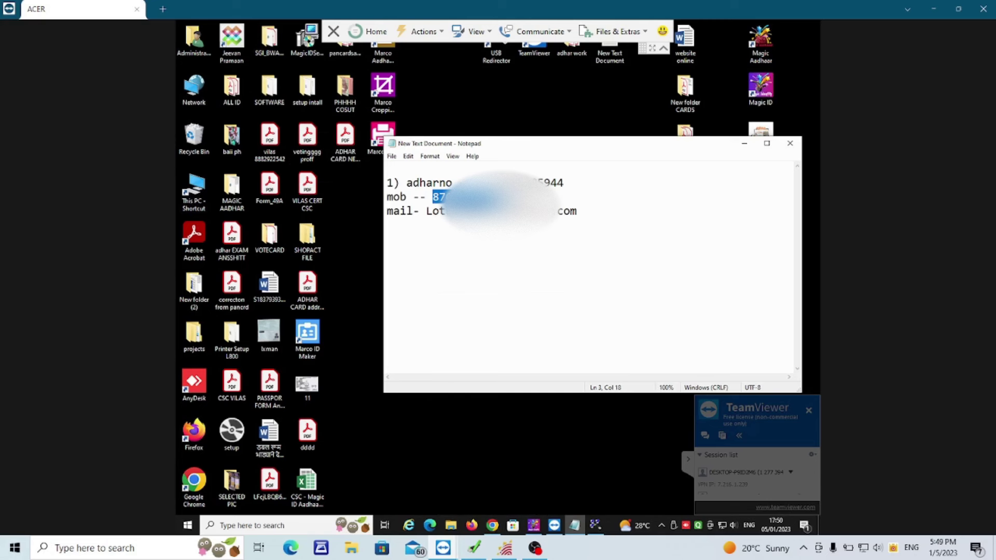
left_click_drag(426, 210, 577, 211)
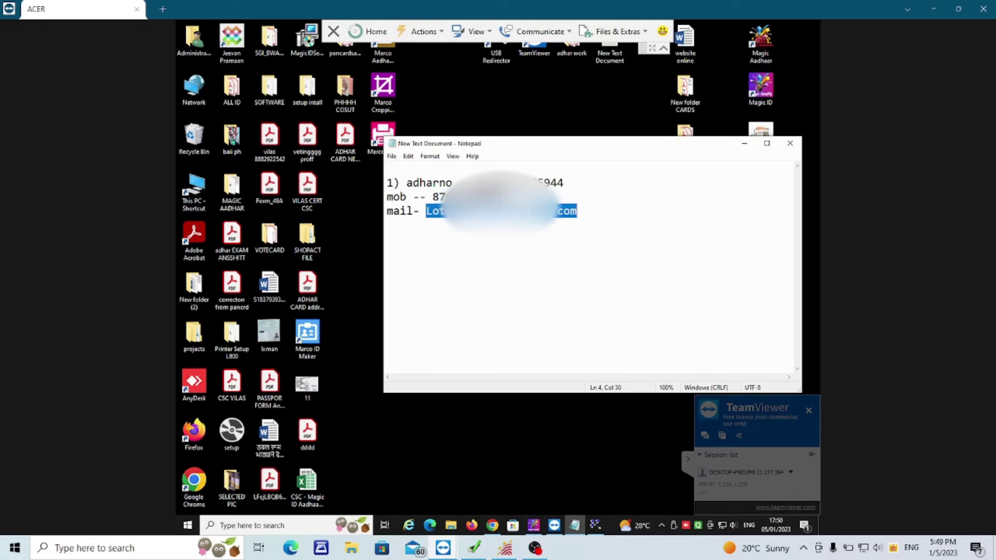
left_click(504, 549)
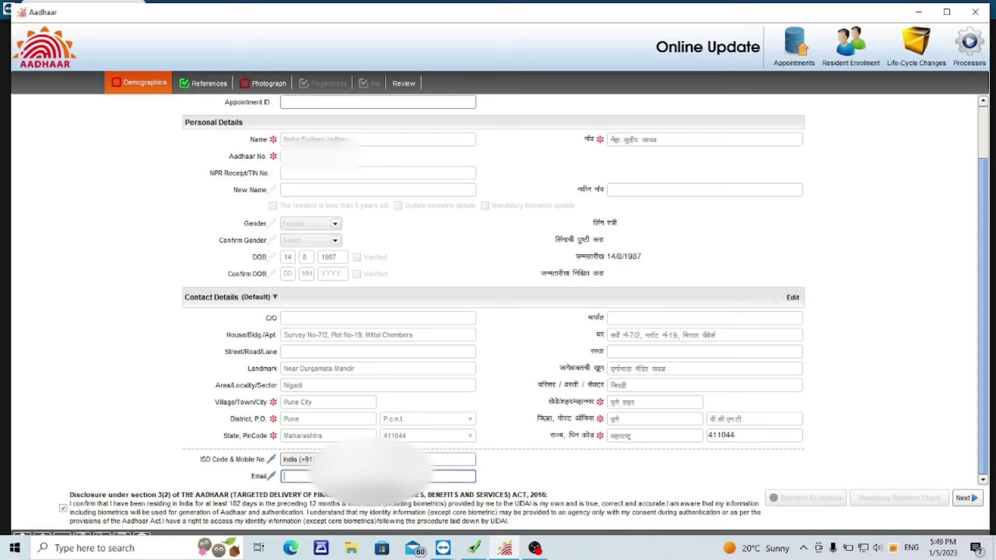
Capture the resident's fingerprint in the Photograph section, verify the biometrics and open the review of the update.
left_click(216, 82)
left_click(252, 83)
left_click(656, 305)
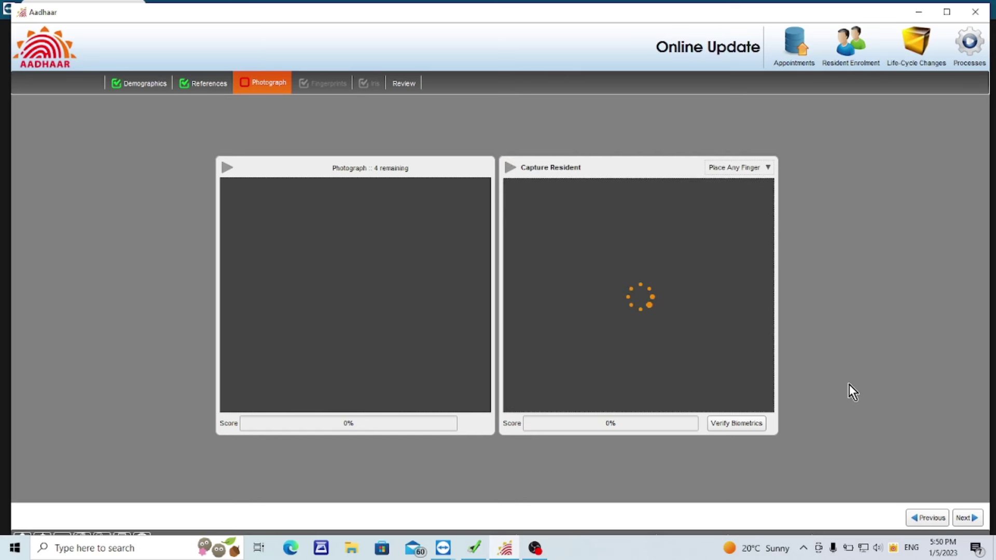
left_click(762, 424)
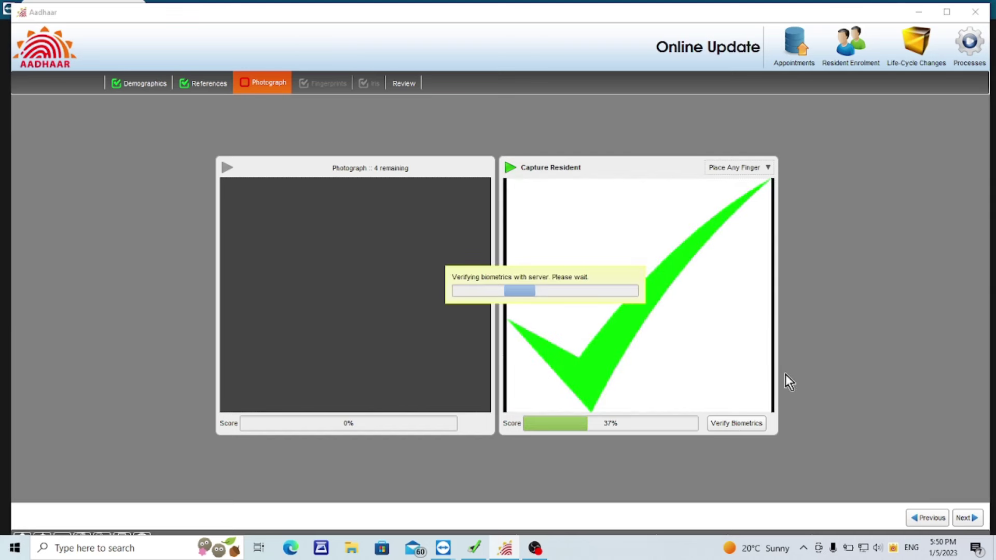
left_click(403, 82)
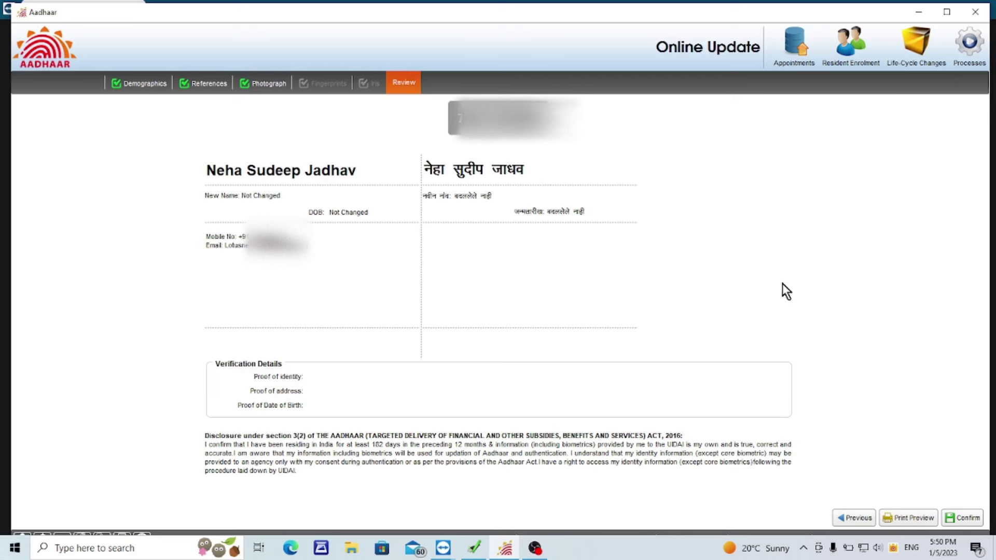
Confirm the update, accept the new device registration notice, verify the operator's fingerprint and save the request.
left_click(965, 520)
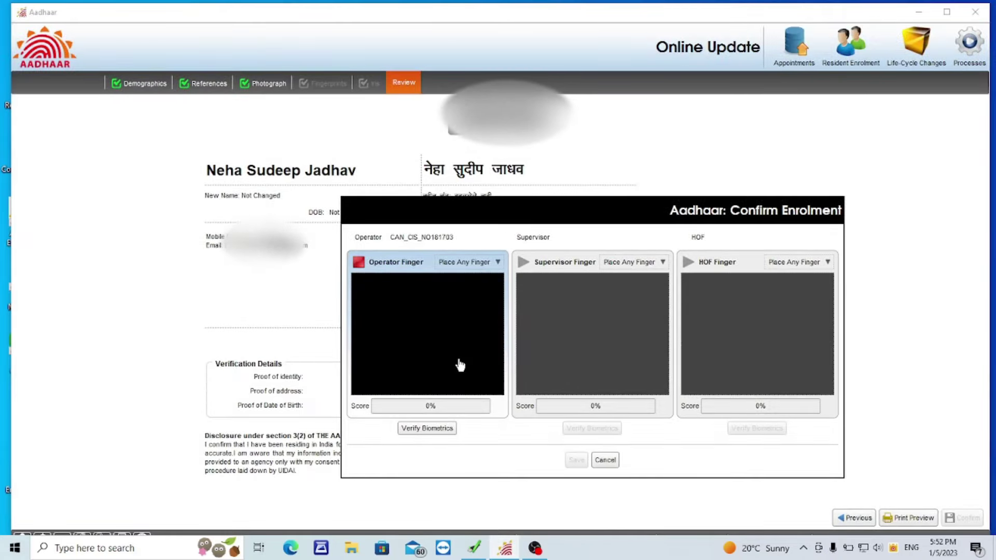
left_click_drag(500, 220, 495, 147)
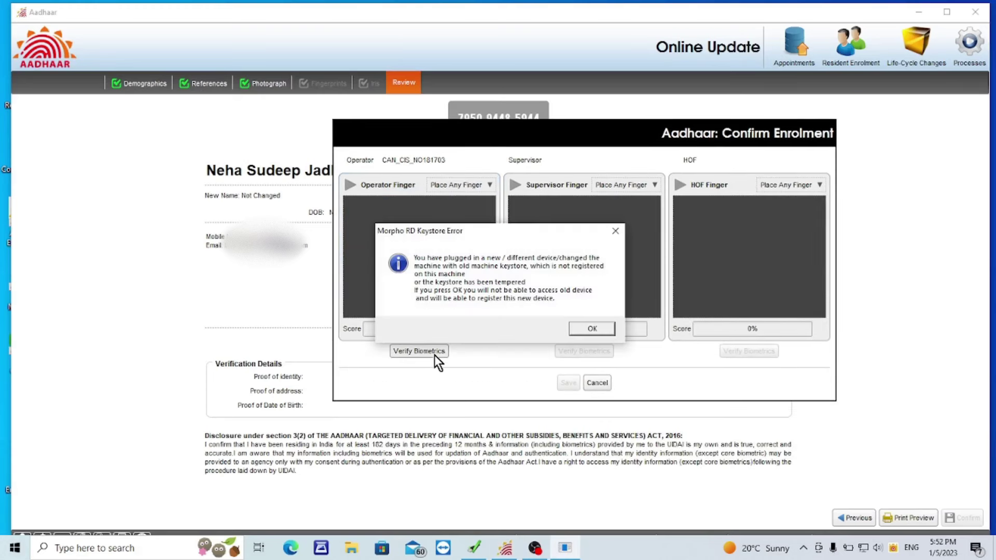
left_click(591, 329)
left_click(432, 352)
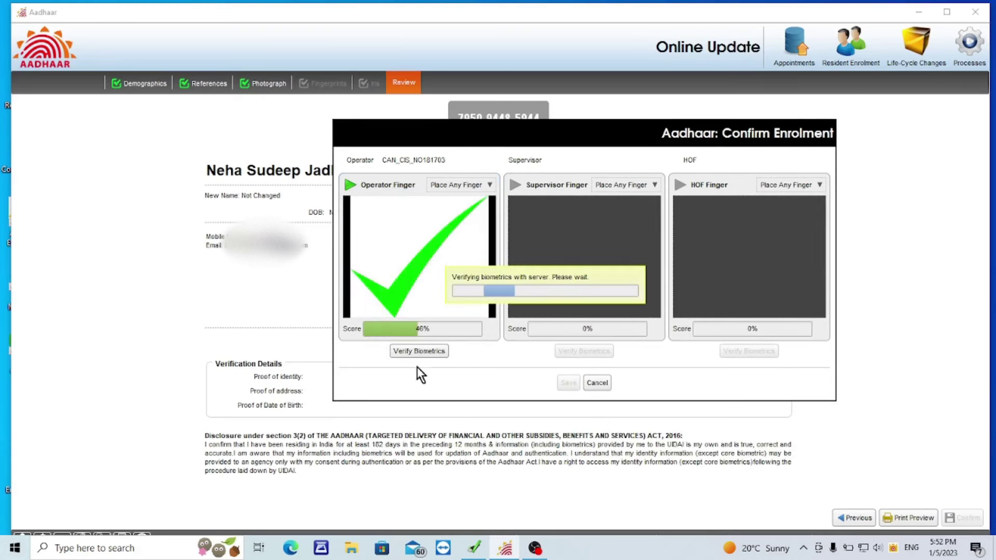
left_click(569, 383)
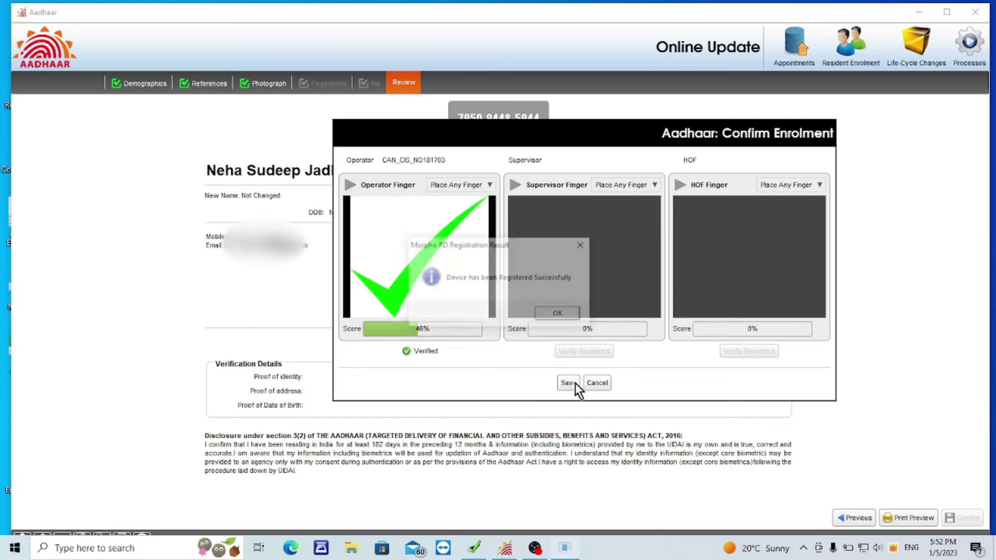
Print the update receipt, and print it a second time with Microsoft Print to PDF as the printer.
left_click(433, 320)
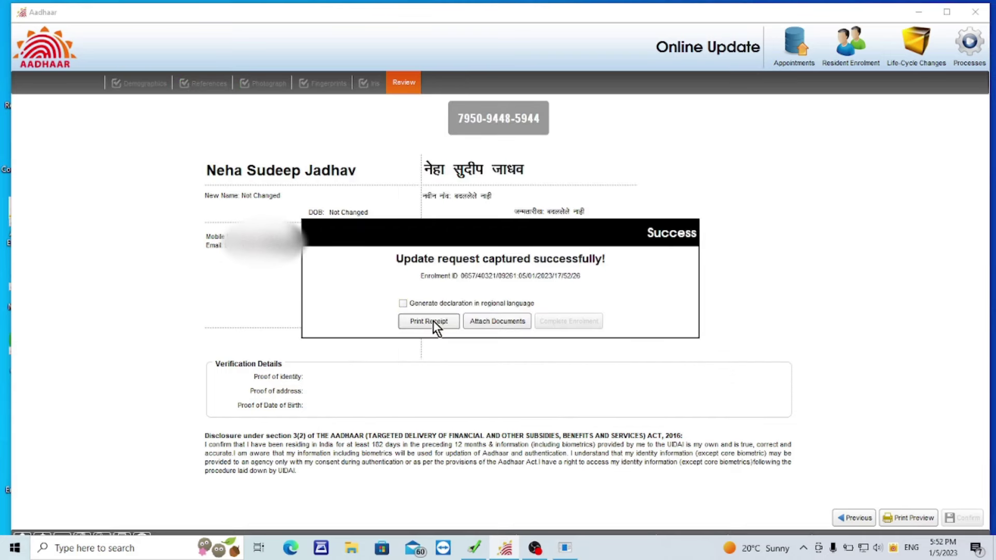
left_click(537, 420)
left_click(423, 319)
left_click(444, 252)
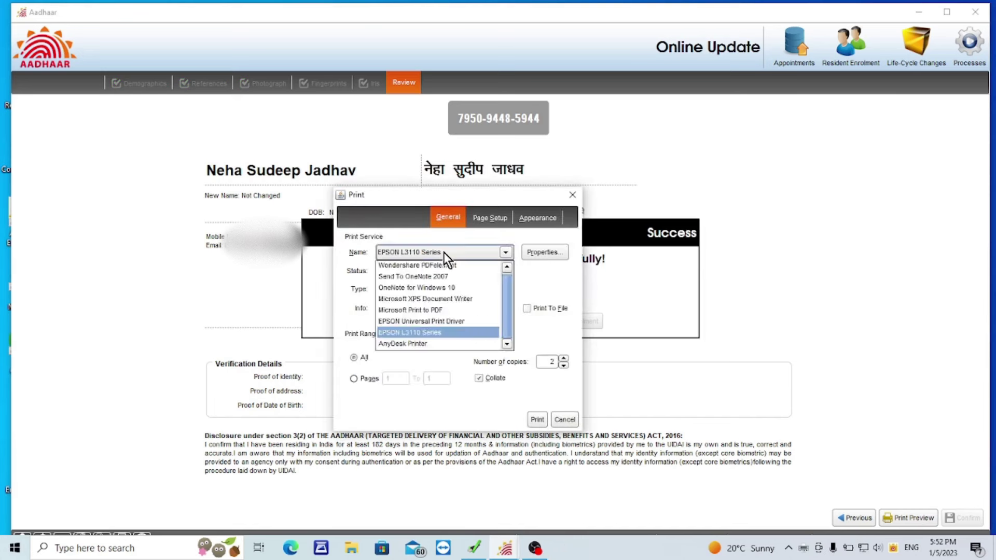
left_click(419, 309)
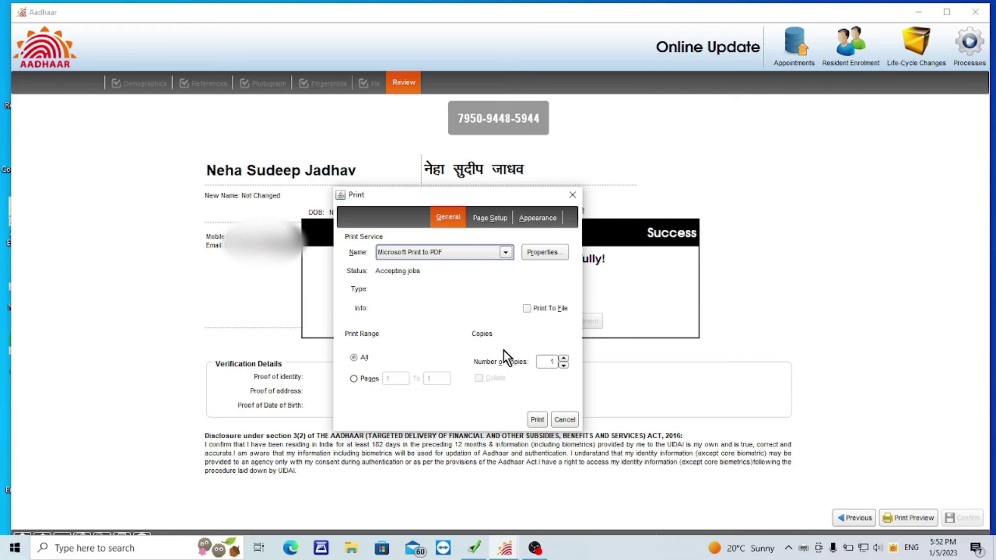
left_click(535, 417)
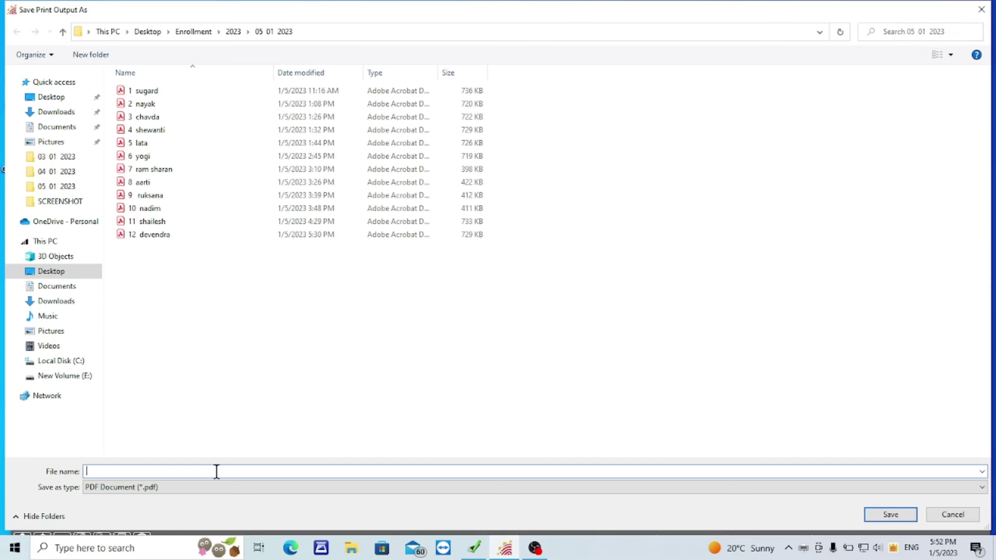
Save the receipt PDF in the 05 01 2023 folder, named 13 followed by the resident's first name.
type("1")
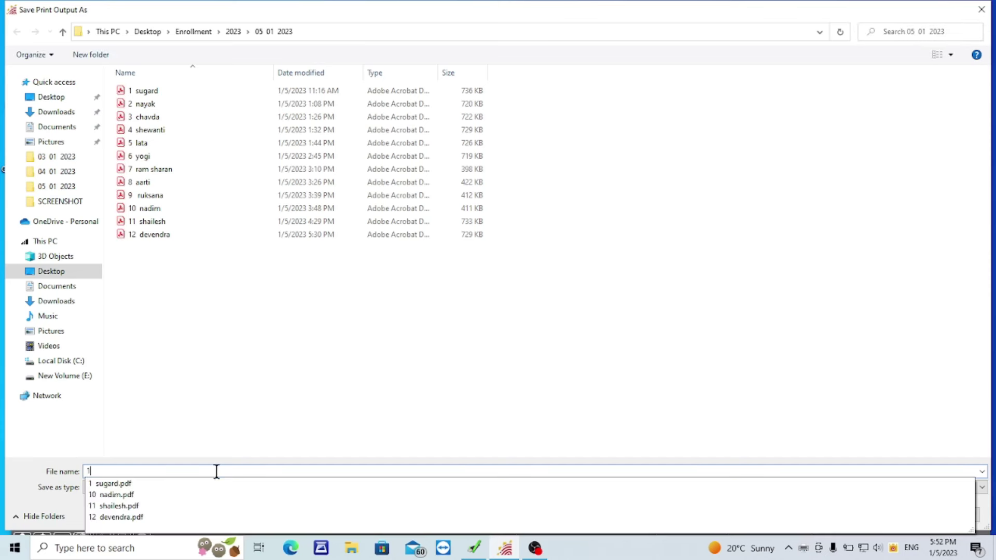
type("3  ")
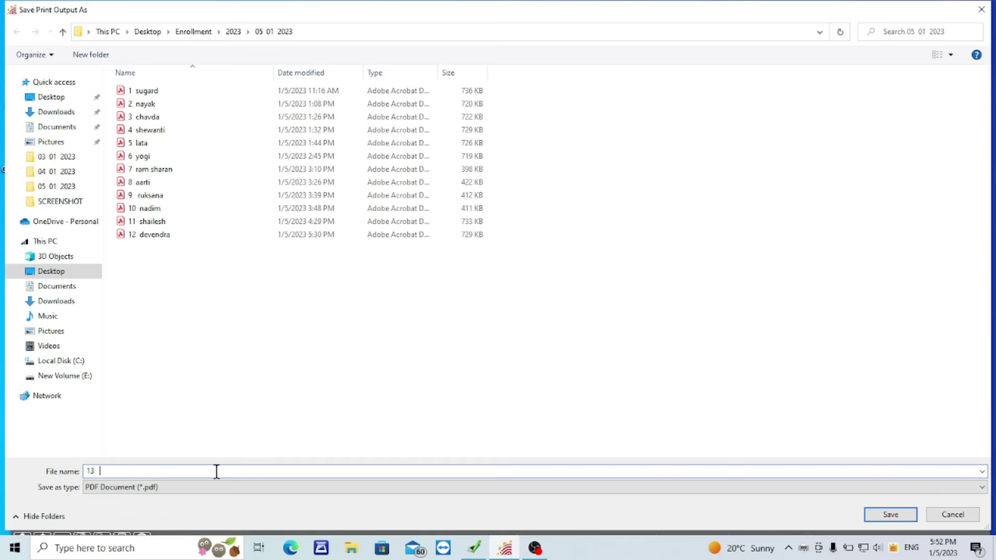
type("neha")
left_click(890, 514)
Open the documents attachment for the request and attach the enrolment form file.
left_click(498, 320)
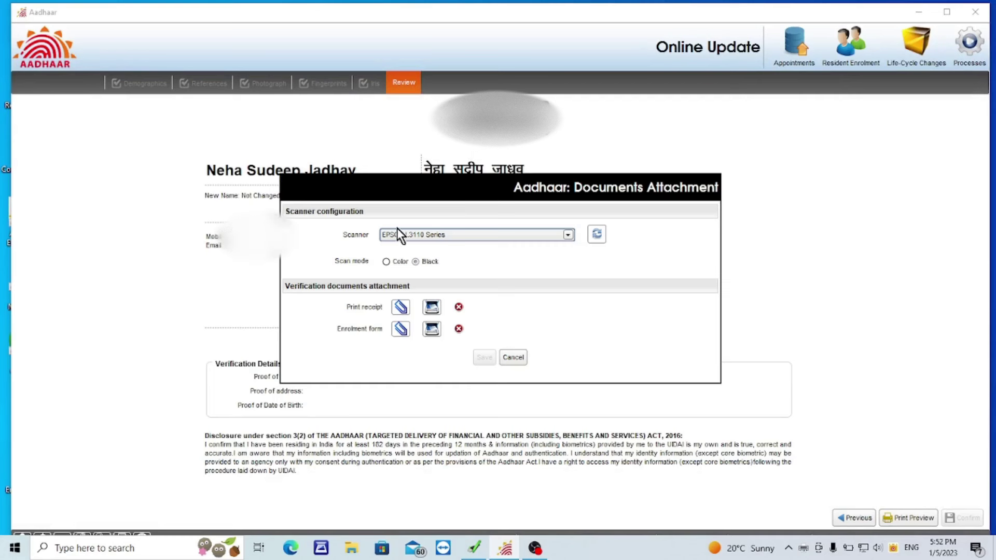
left_click_drag(414, 183, 406, 198)
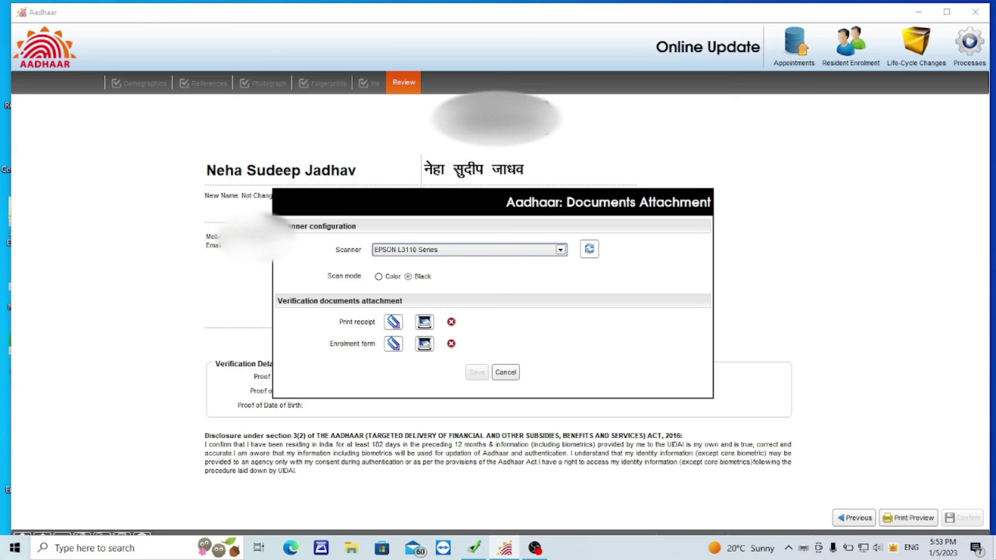
left_click(394, 345)
left_click(384, 356)
left_click(475, 423)
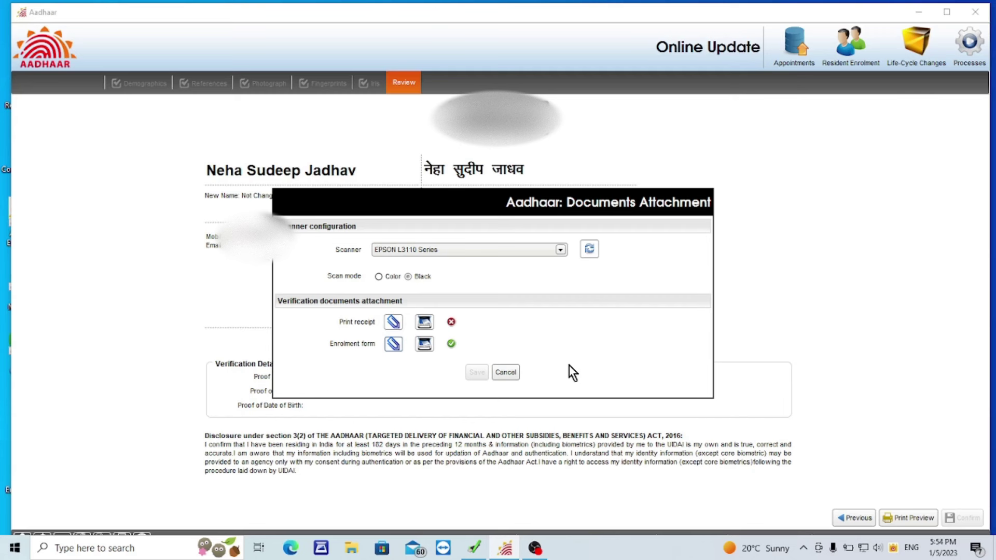
Scan the signed print receipt with the EPSON L3110 Series scanner in black mode, and save the attached documents.
left_click(429, 325)
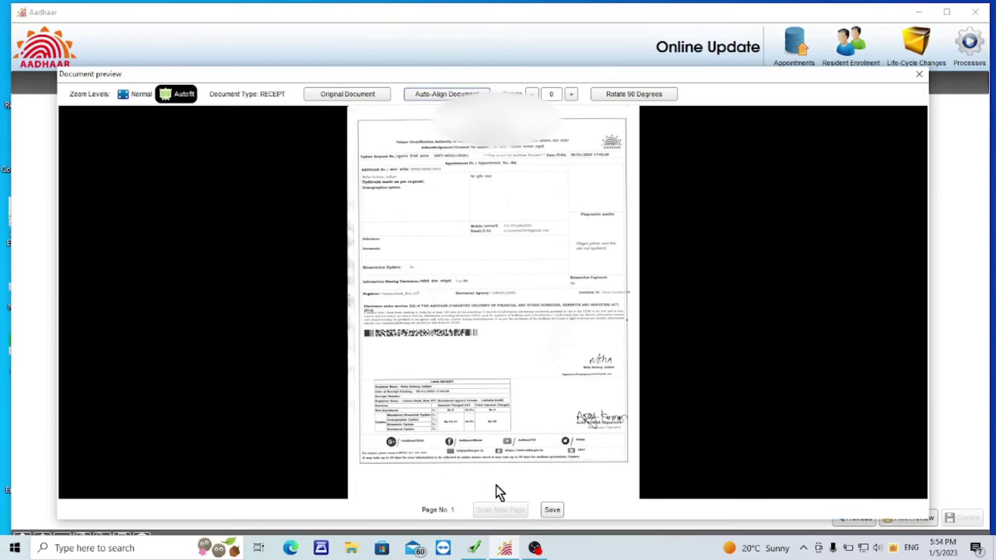
left_click(550, 510)
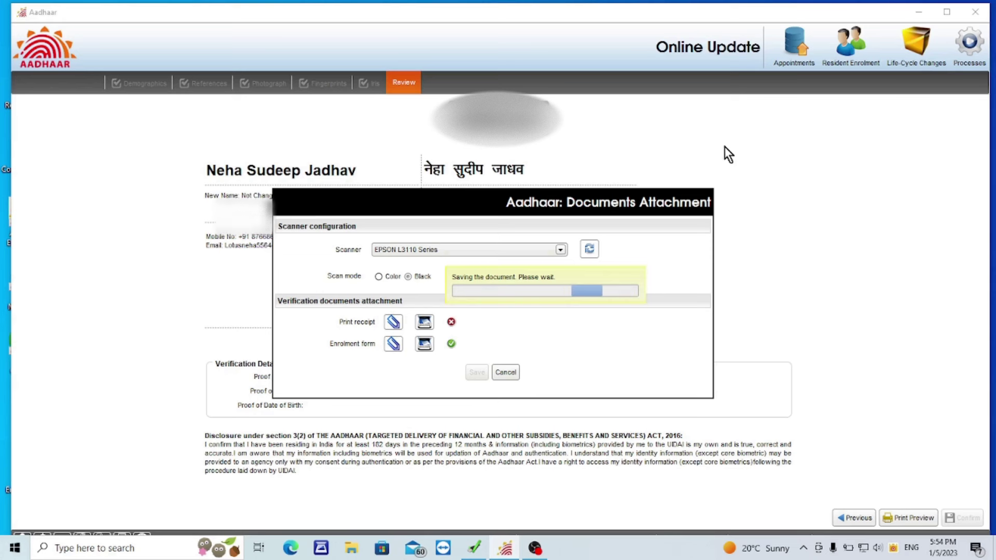
left_click(476, 372)
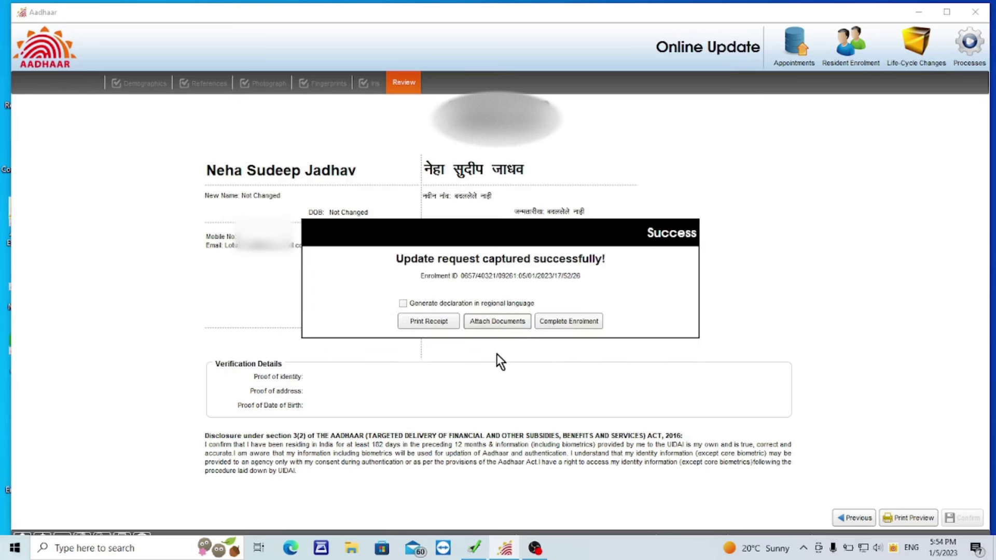
Complete the enrolment and minimize the Aadhaar client.
left_click(561, 321)
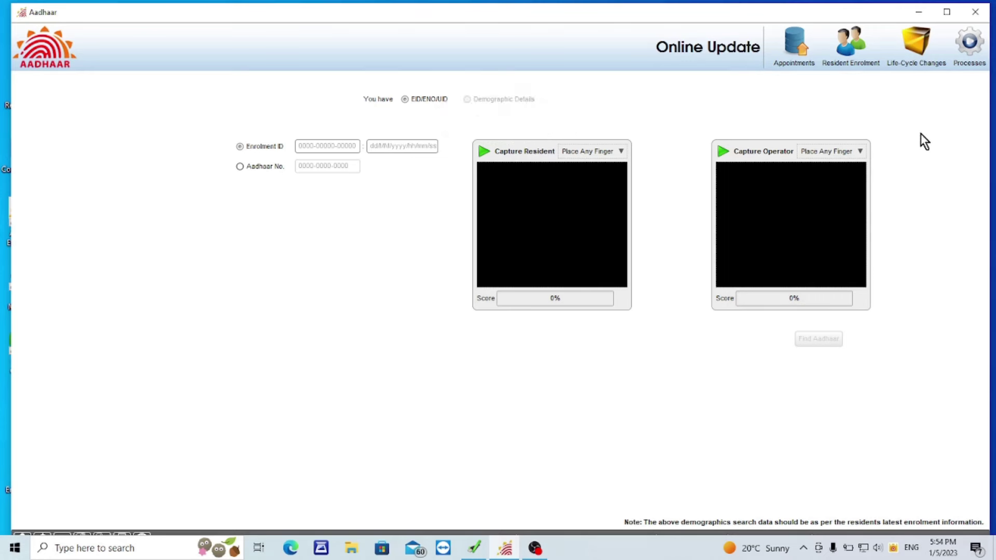
left_click(916, 12)
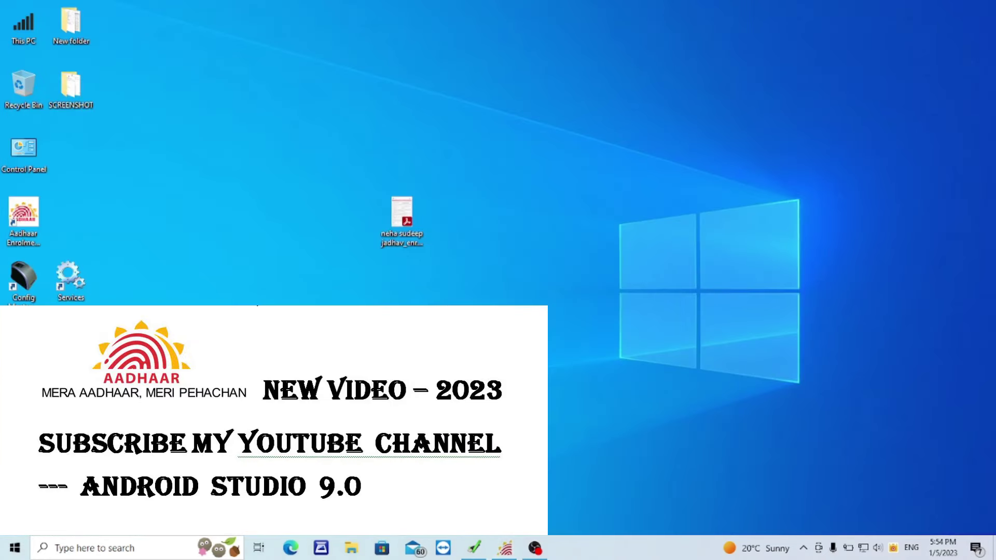